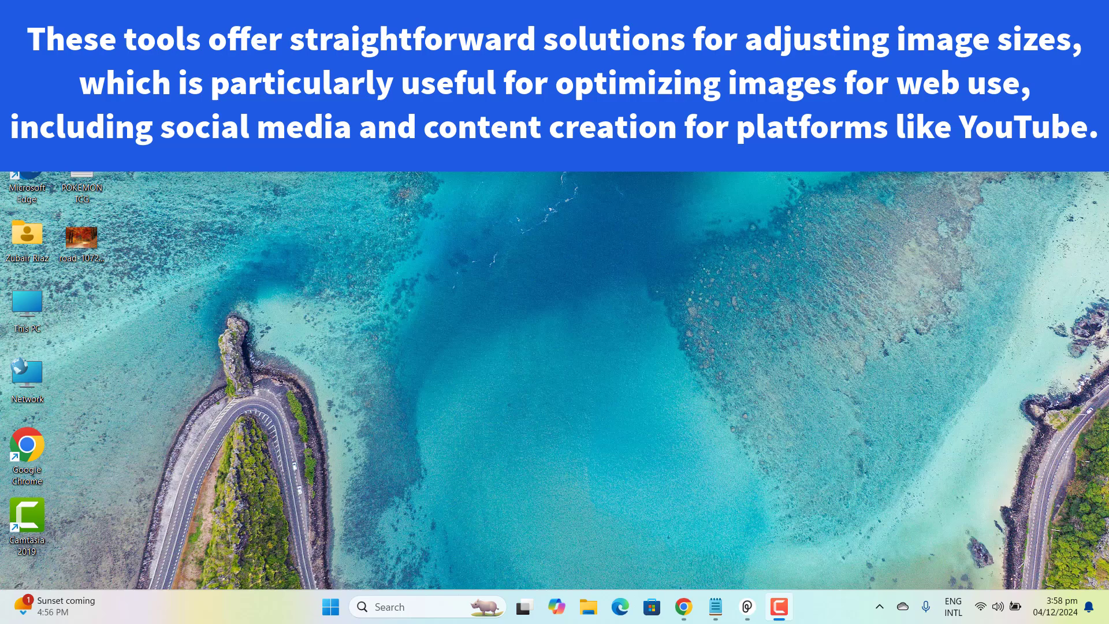
- Preview the autumn road photo in the default viewer, then close the viewer
left_click(245, 254)
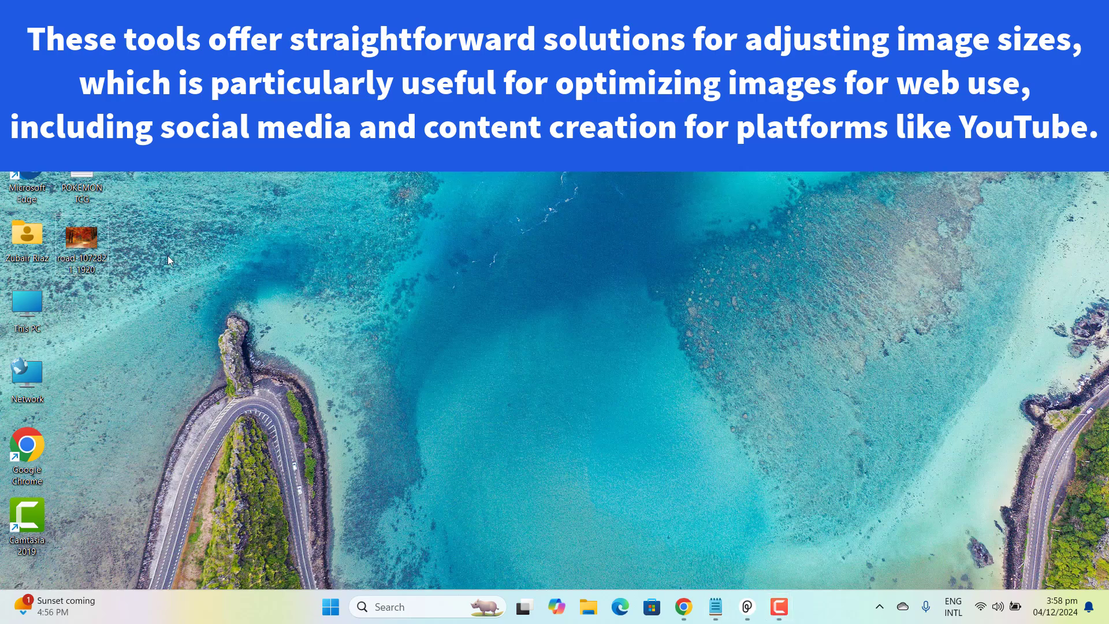
double_click(93, 258)
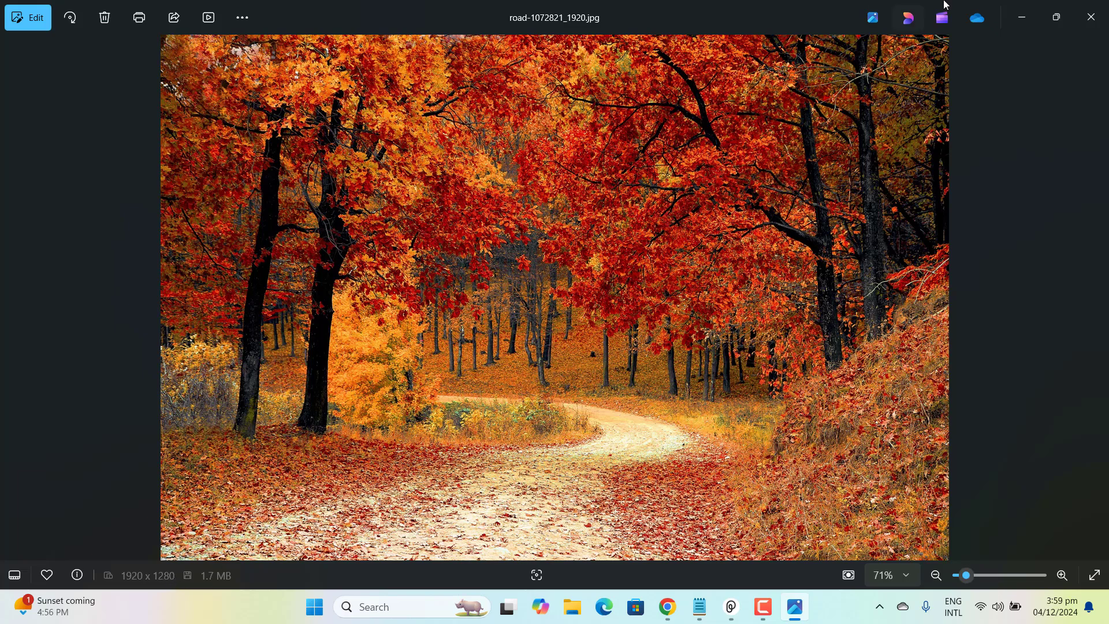
left_click(1092, 17)
left_click(567, 205)
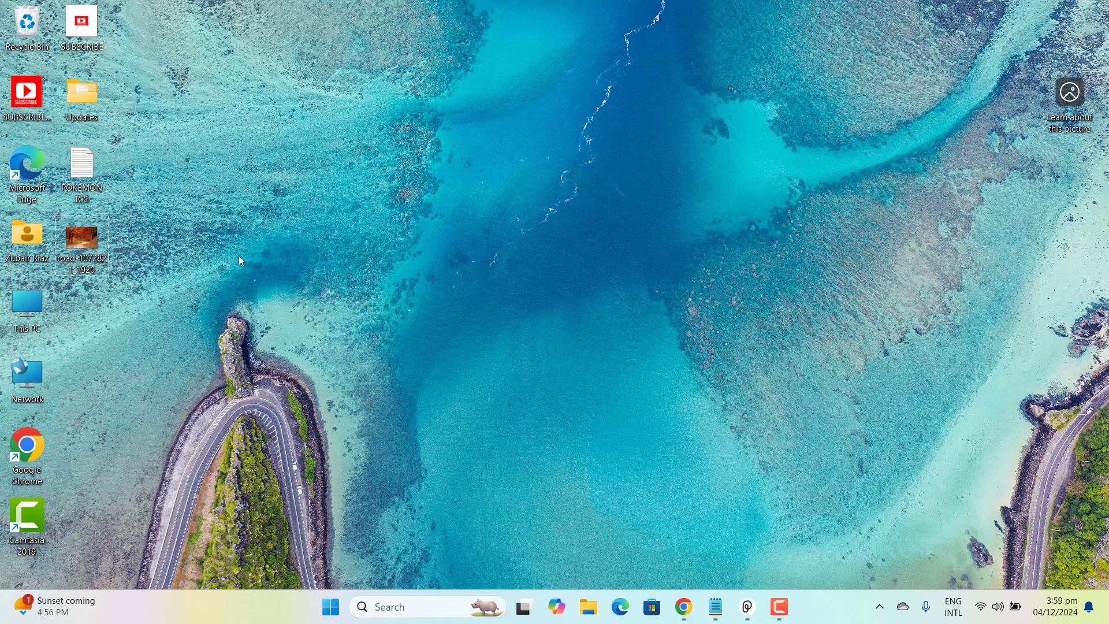
- Open the road photo with Paint and maximize the Paint window
right_click(94, 248)
mouse_move(146, 182)
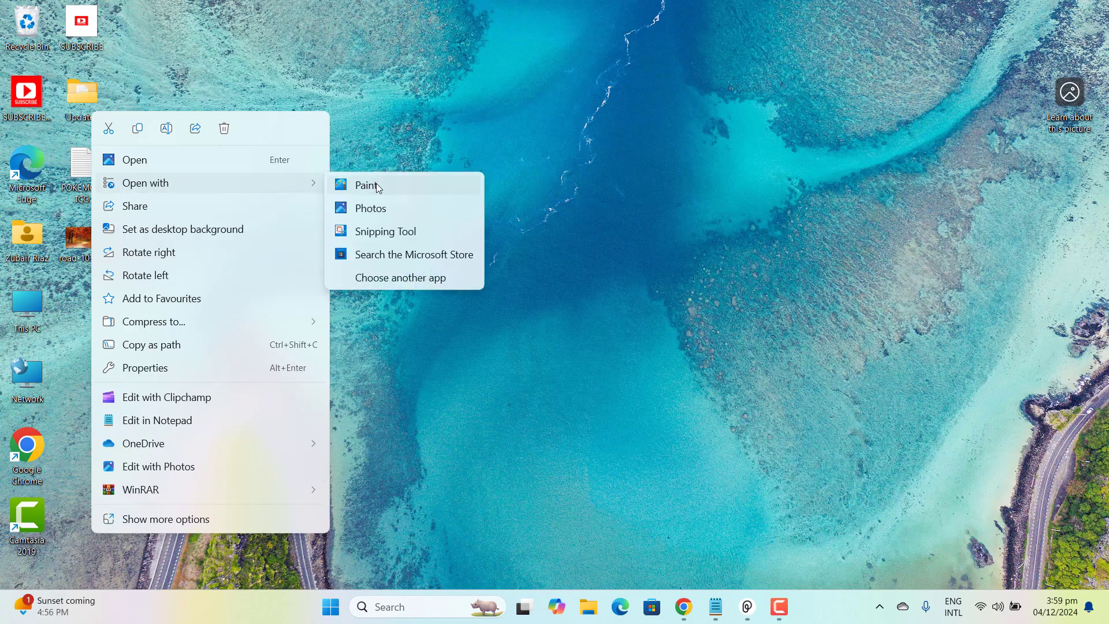
left_click(380, 186)
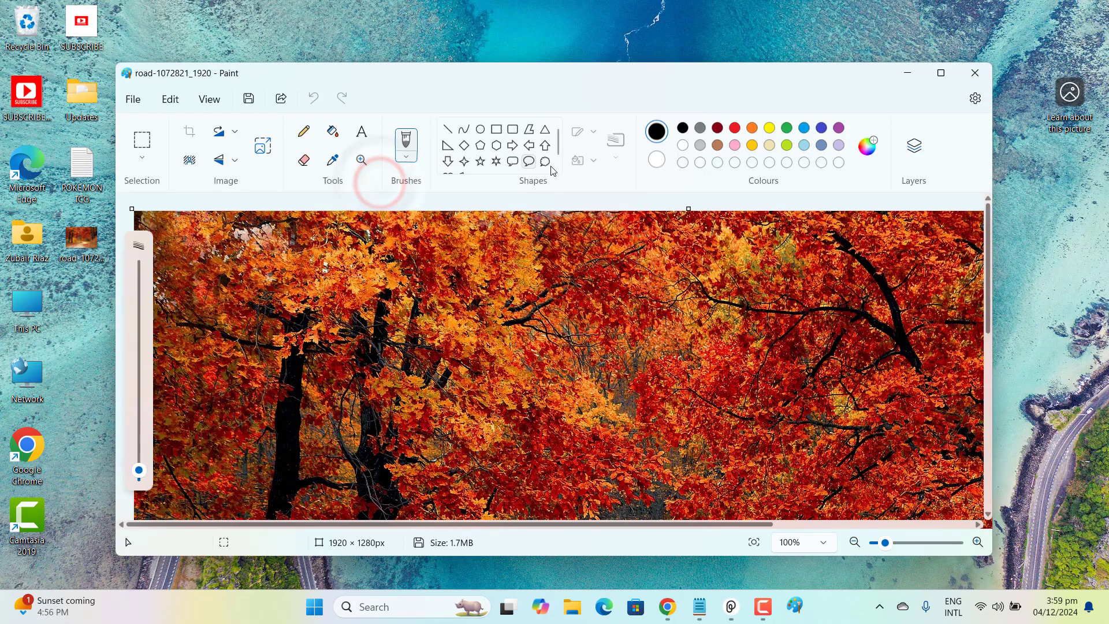
left_click(941, 72)
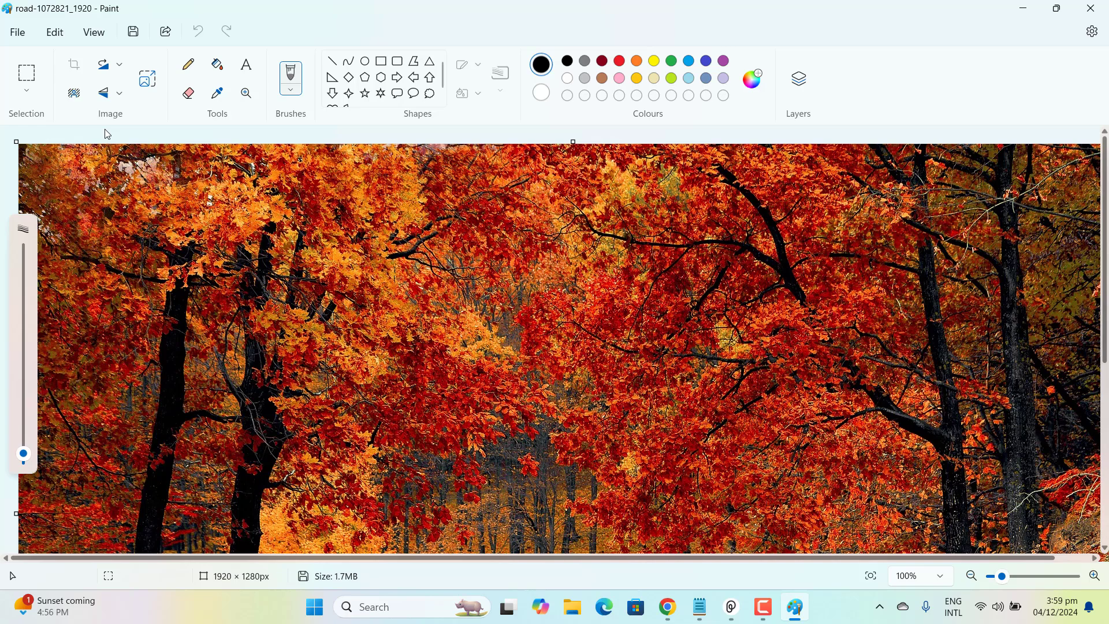
mouse_move(23, 453)
left_mouse_down()
mouse_move(28, 416)
mouse_move(23, 458)
left_mouse_up()
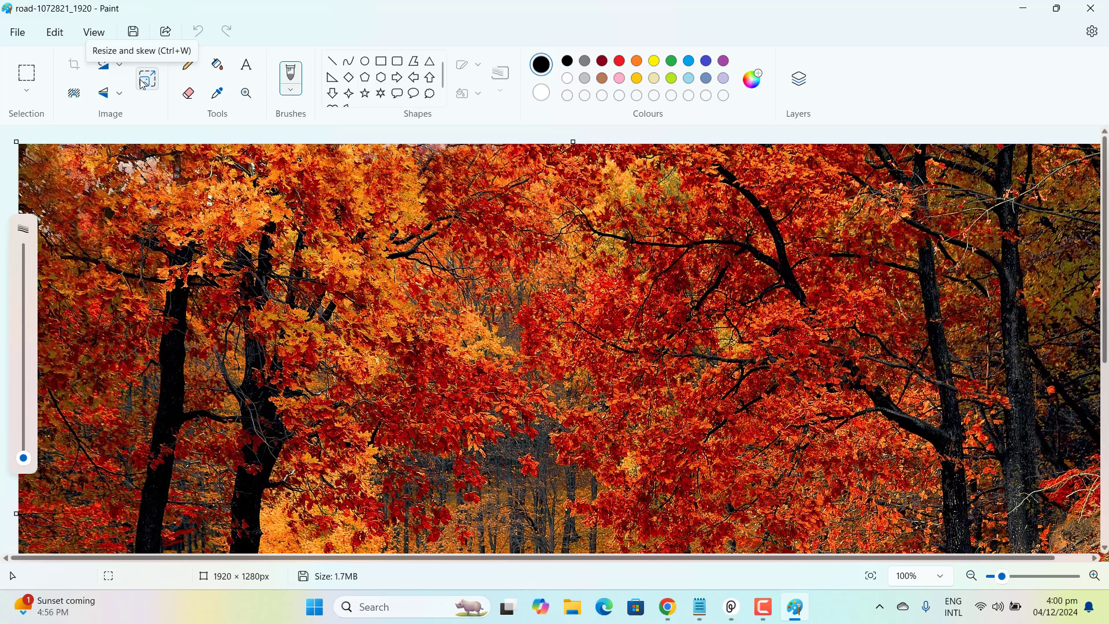
- Resize the photo by pixels to 1500 horizontal × 1500 vertical, with aspect ratio unlocked
left_click(143, 84)
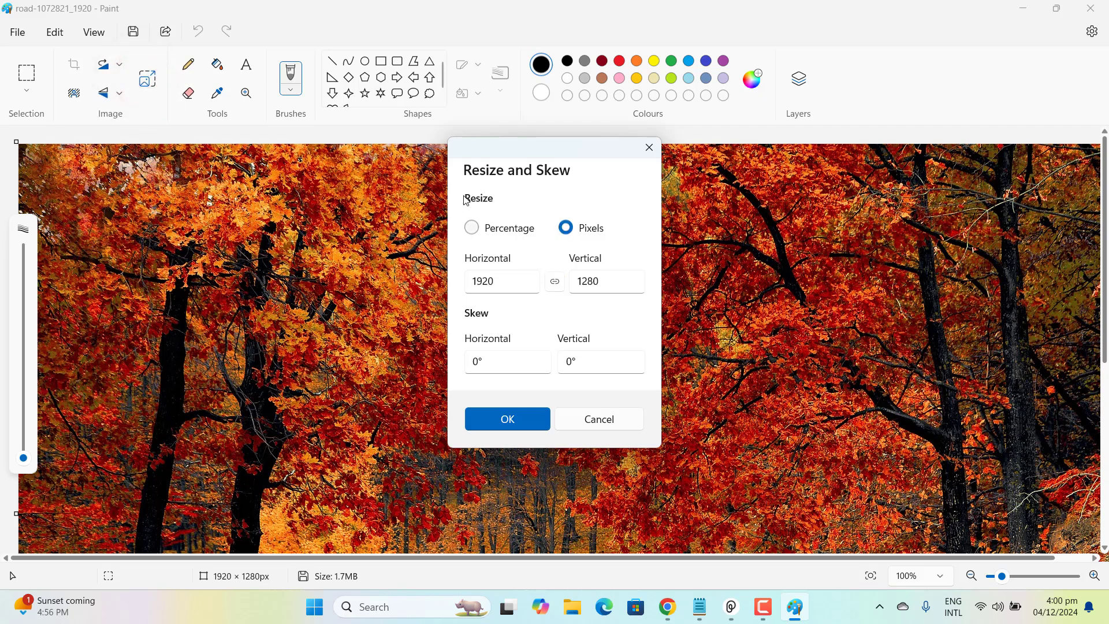
left_click(574, 230)
left_click(507, 280)
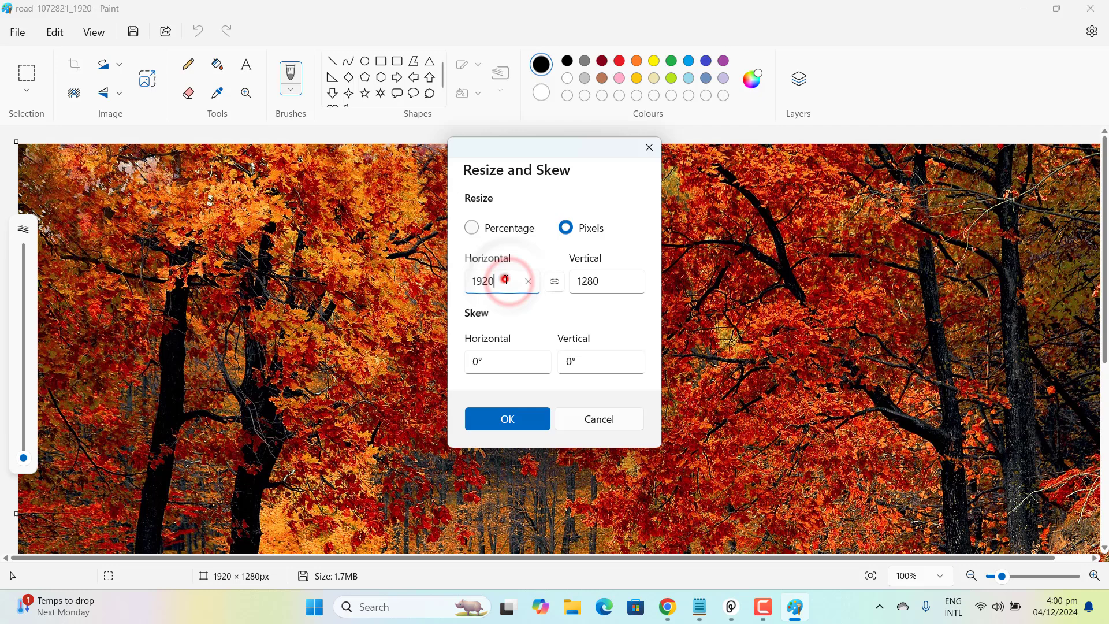
left_click_drag(506, 280, 457, 293)
type("15")
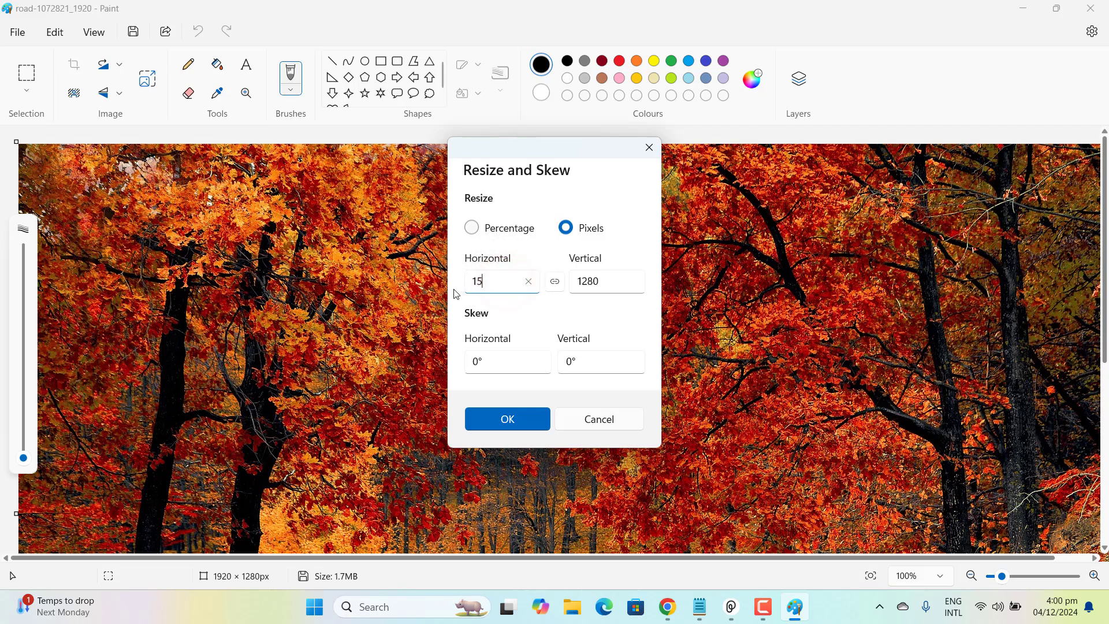
type("00")
key("Tab")
type("1500")
left_click(561, 320)
left_click(555, 282)
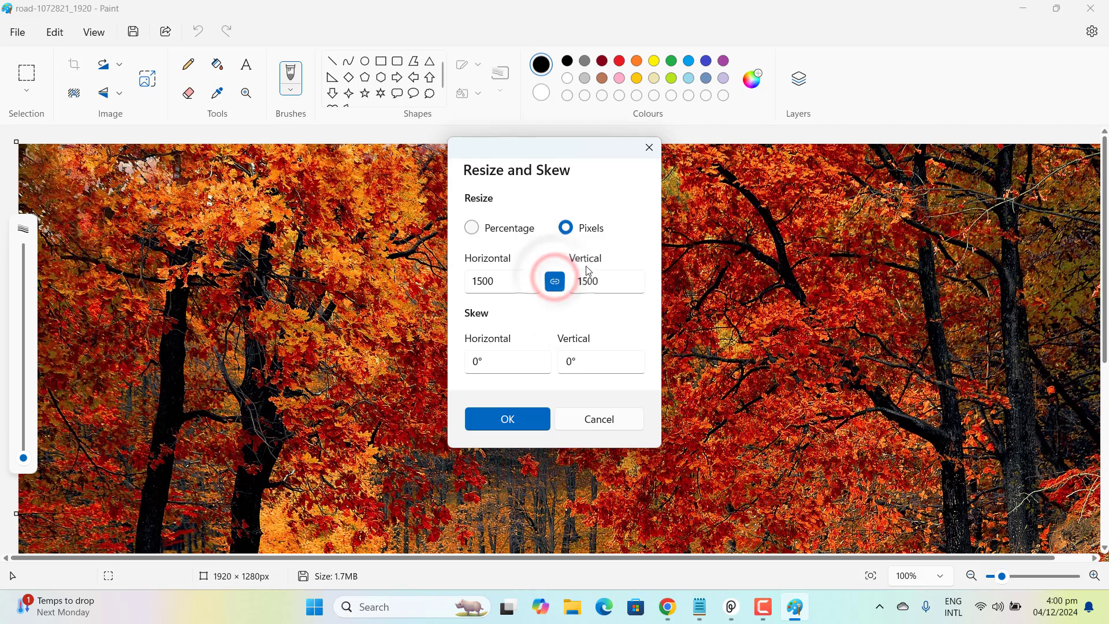
left_click(555, 281)
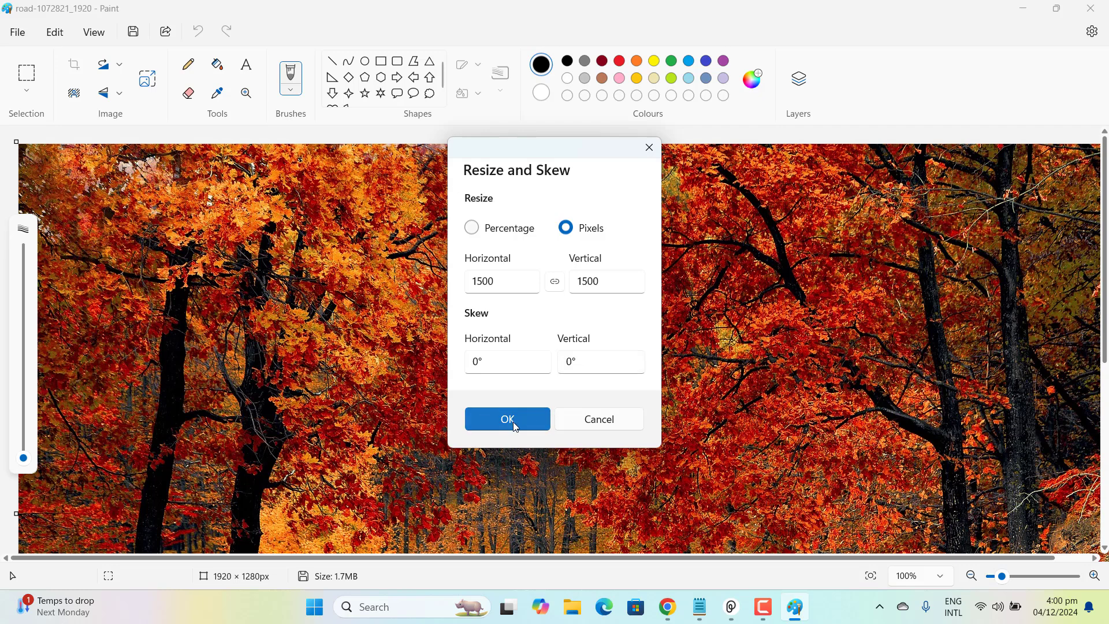
left_click(465, 311)
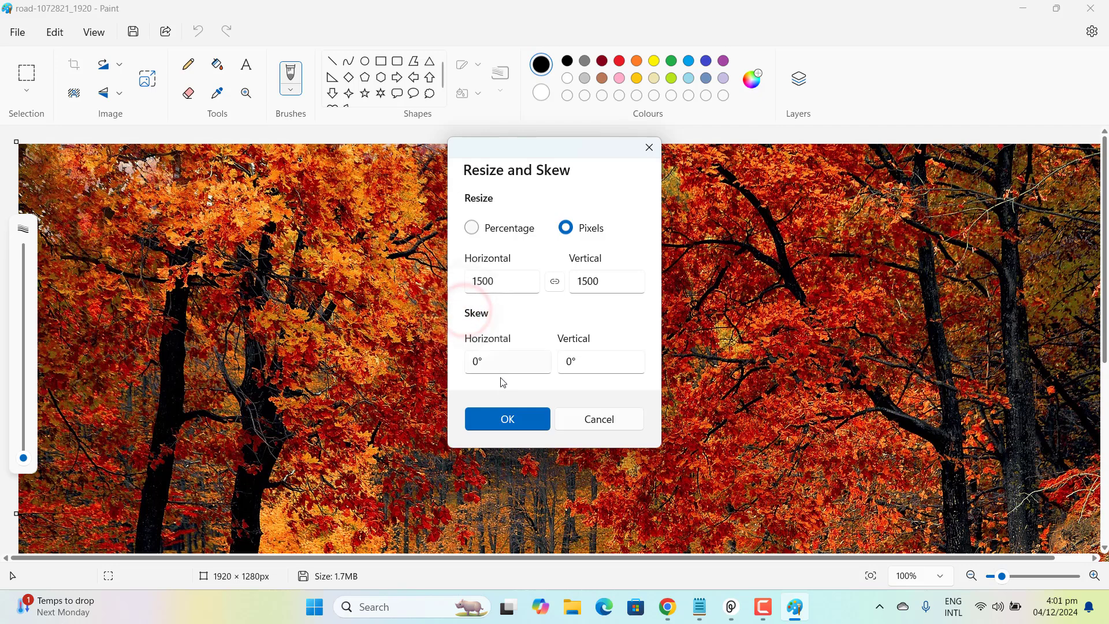
left_click(506, 420)
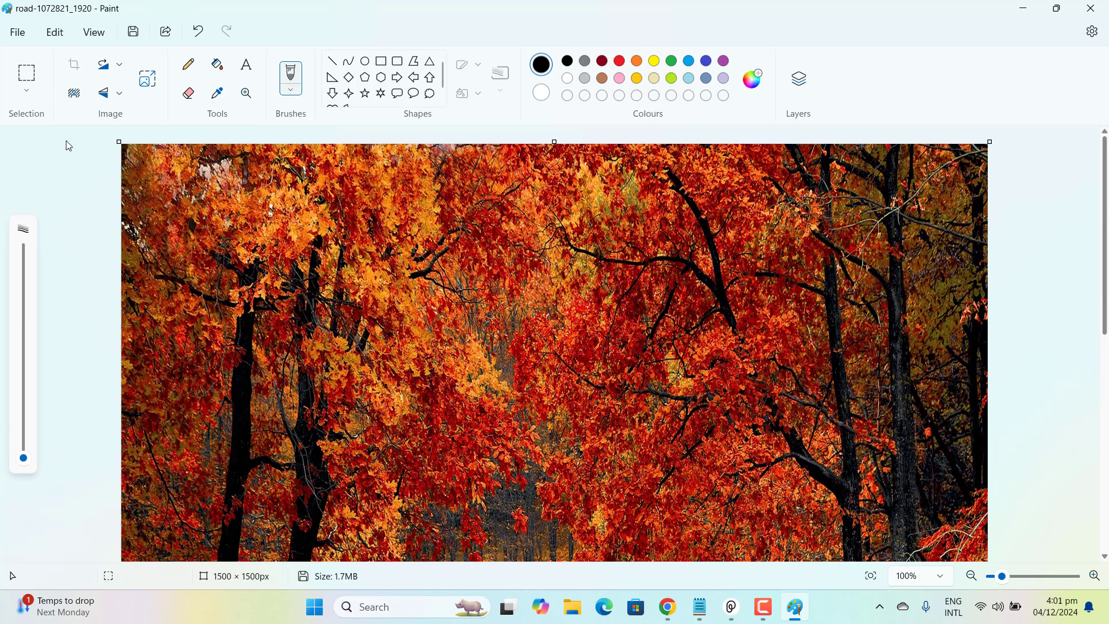
- Save a PNG copy with '-Paint-1500' appended to the name, then minimize Paint
left_click(19, 32)
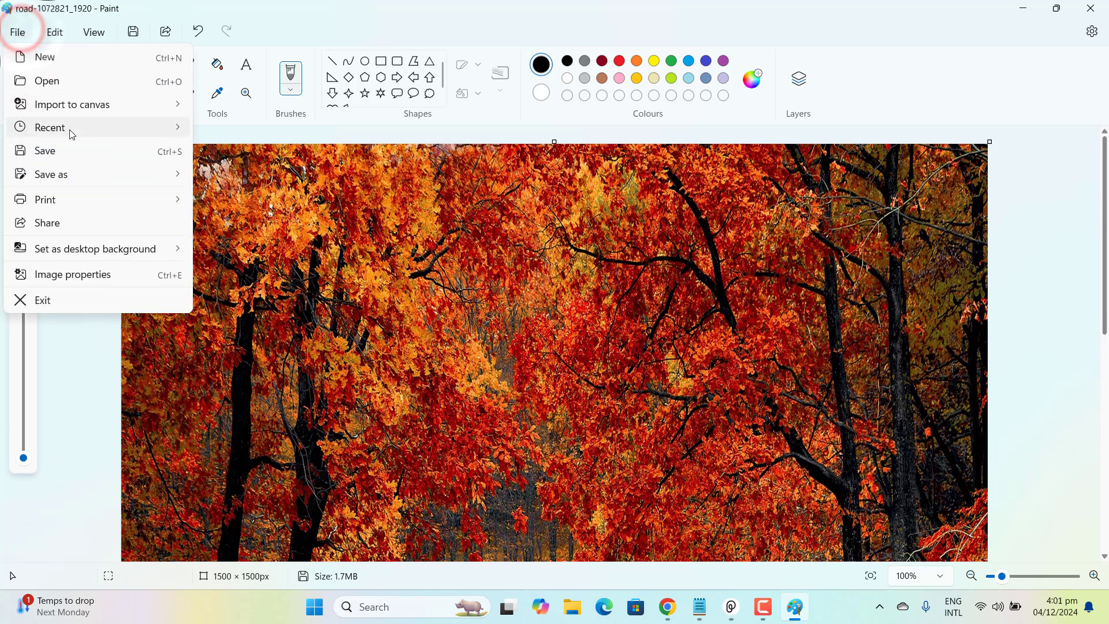
mouse_move(51, 174)
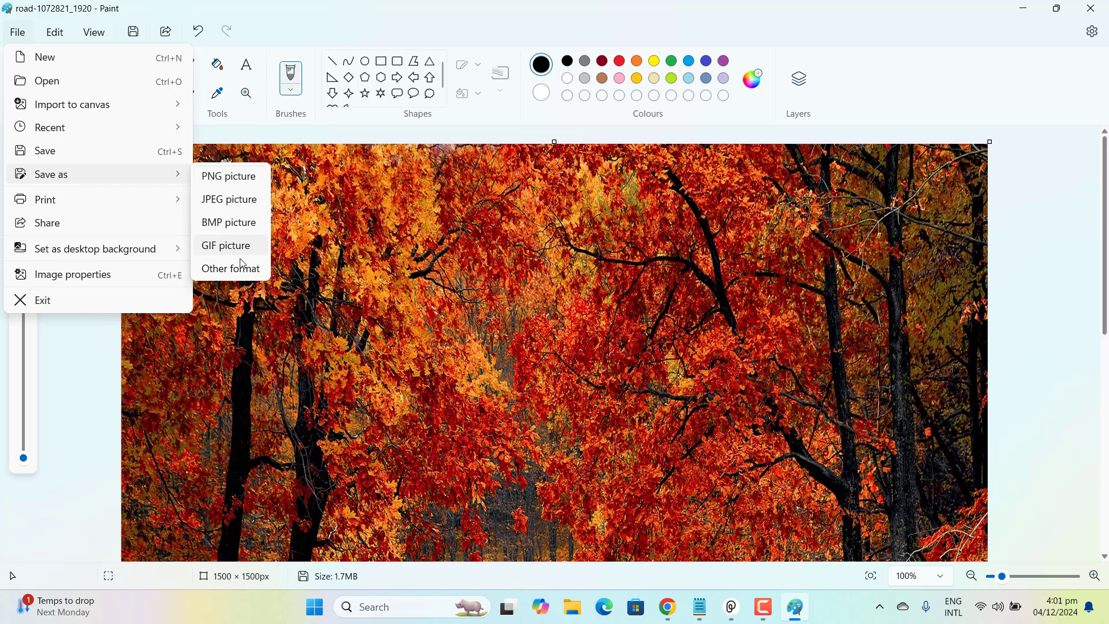
left_click(243, 176)
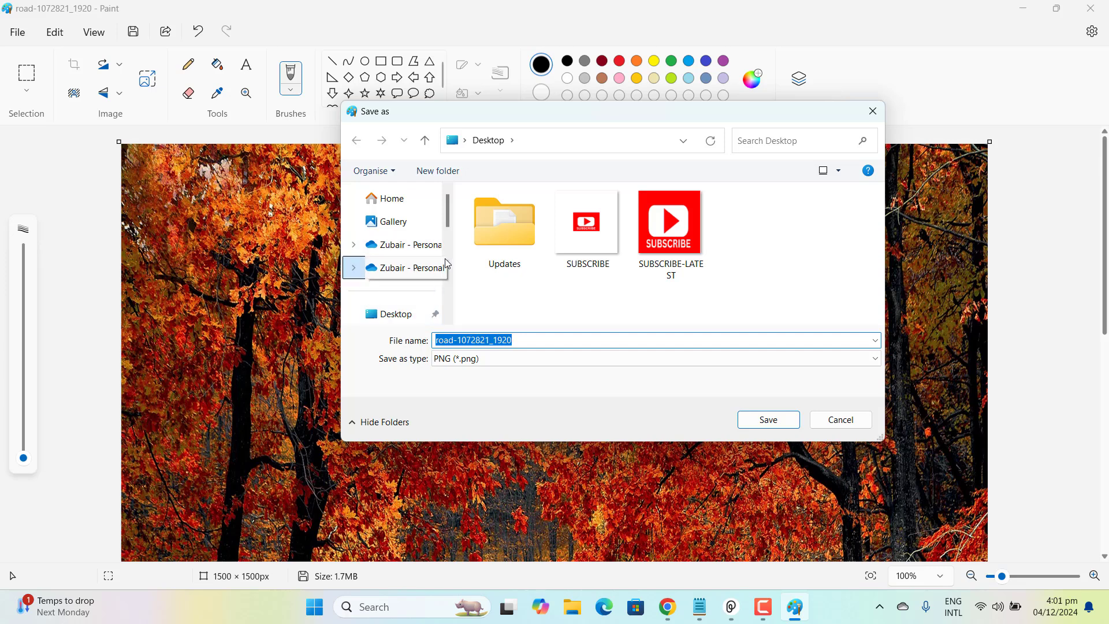
scroll(401, 321, "down", 1)
left_click(525, 340)
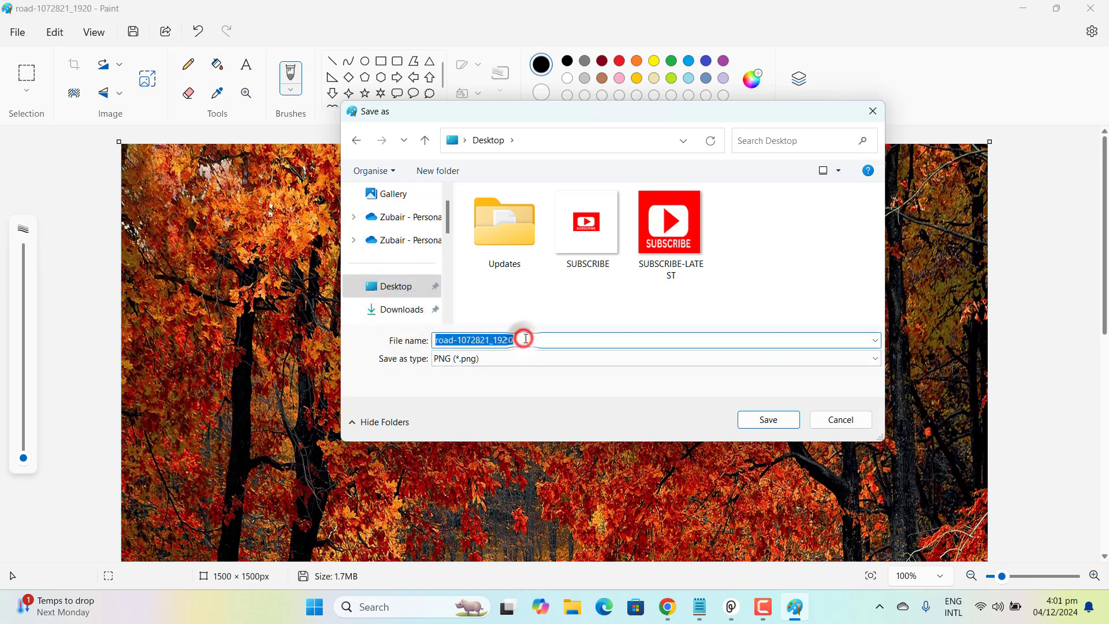
type("-")
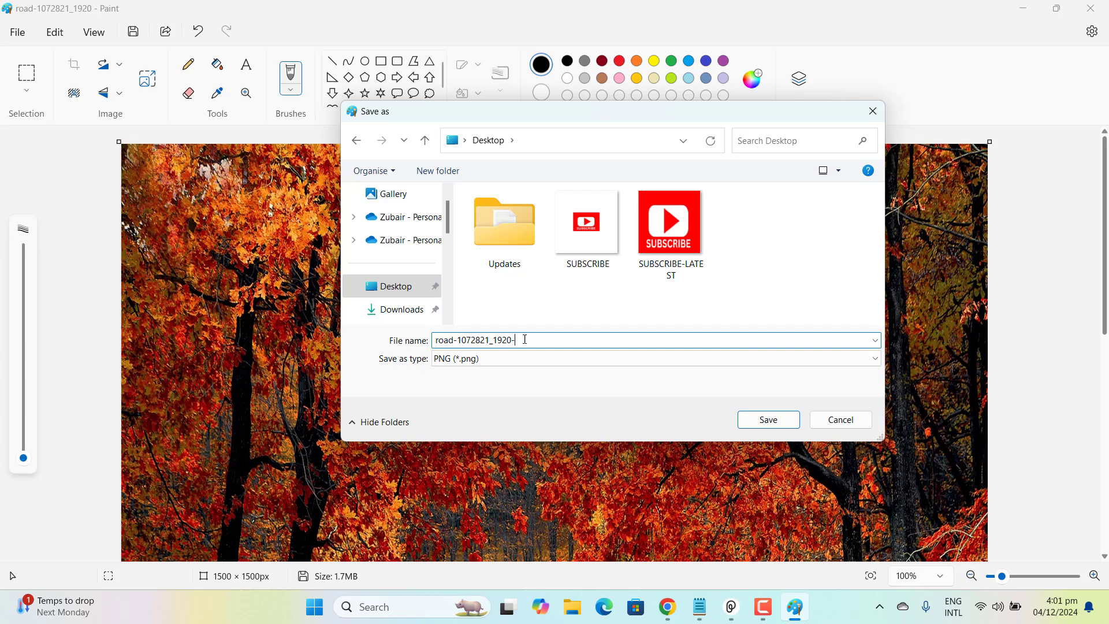
type("Paint-1500")
key("Return")
left_click(1023, 8)
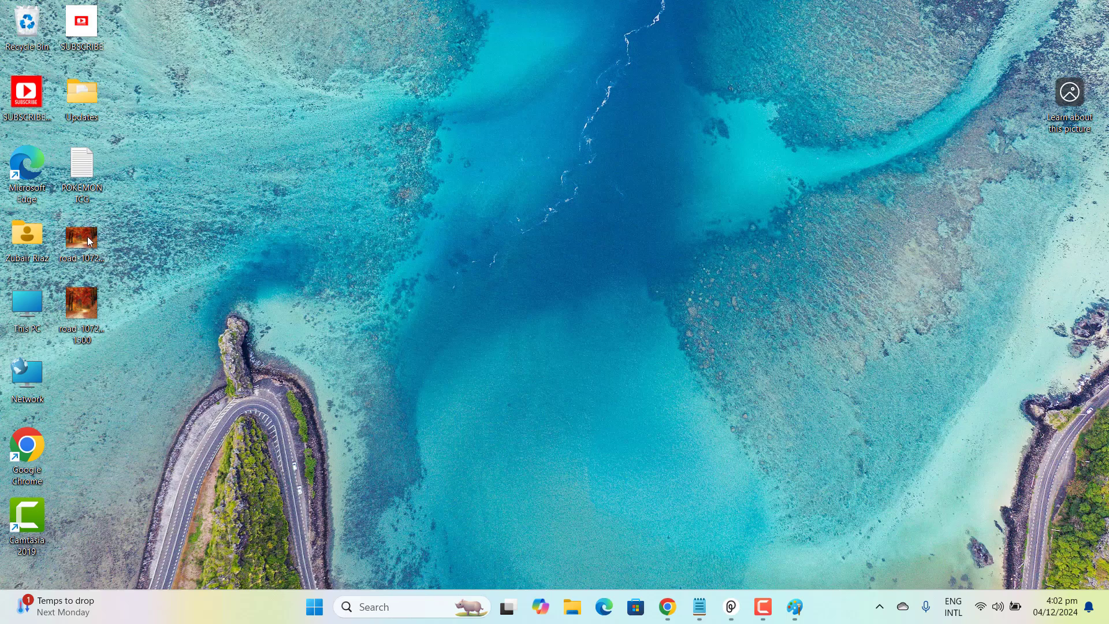
- Bring up the context menu for road-1072821_1920.jpg on the desktop
right_click(90, 242)
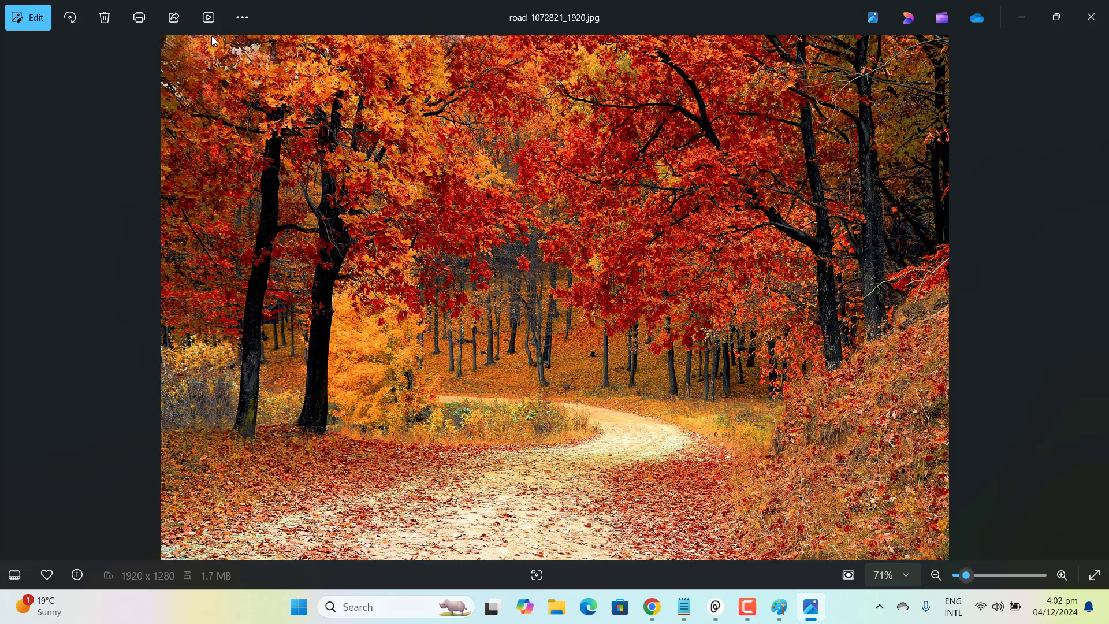
- Set the Photos resize to width 16800 and PNG type, giving 16800 × 11200 at 100% quality
left_click(242, 17)
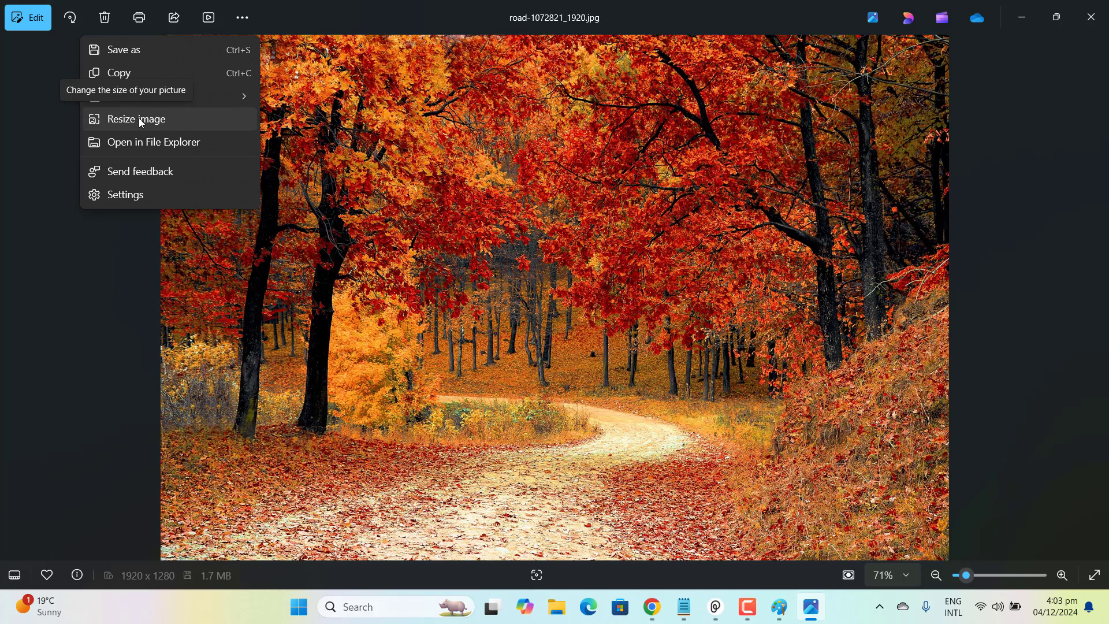
left_click(140, 120)
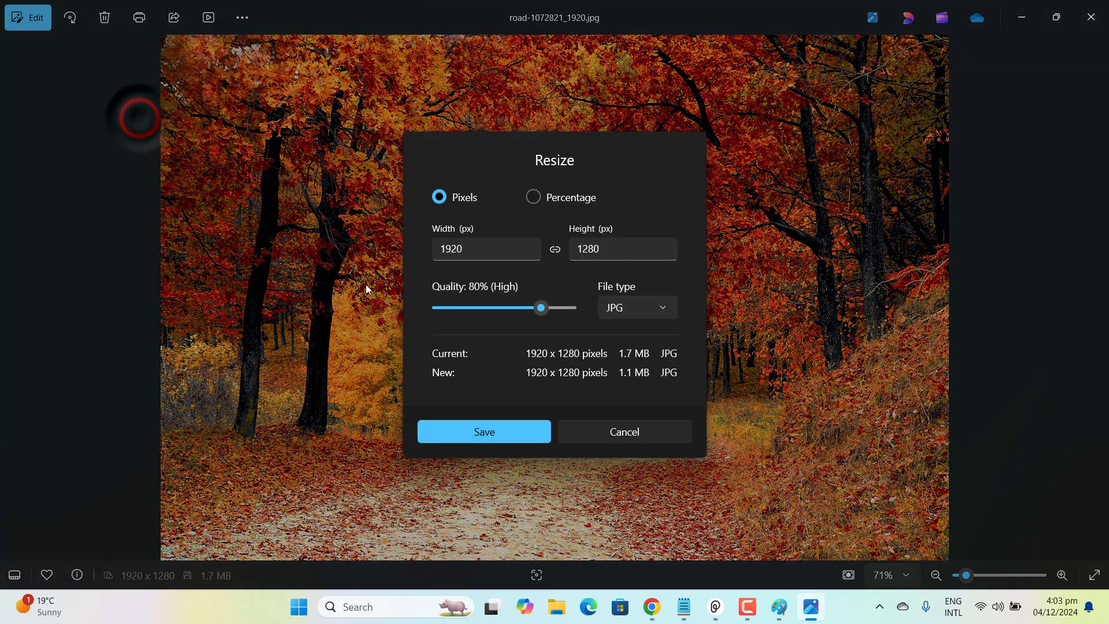
type("16800")
left_click(637, 307)
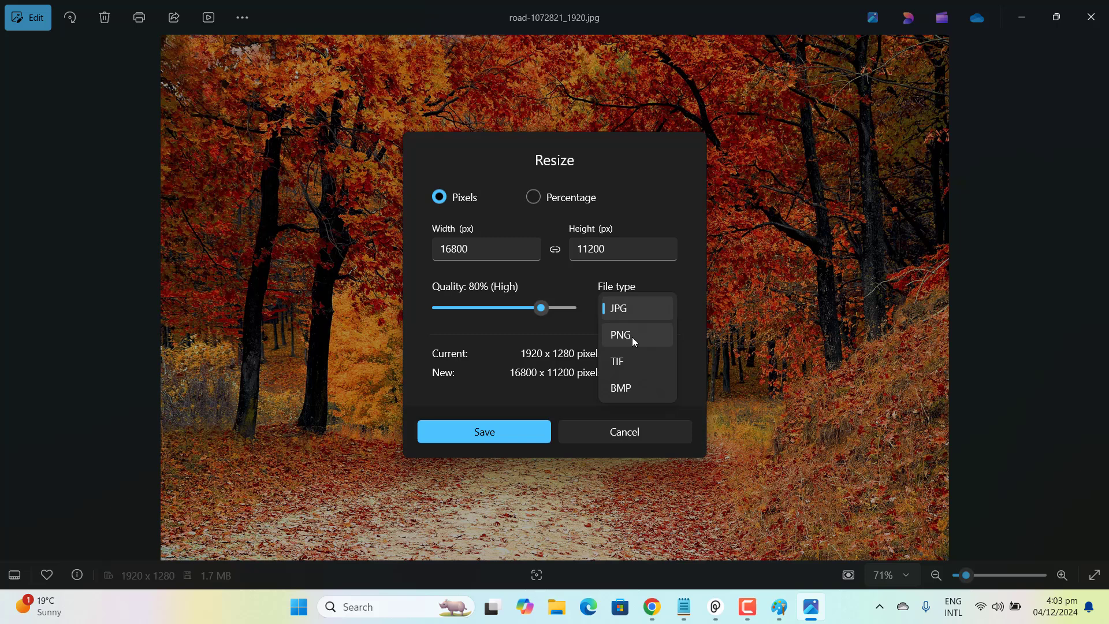
left_click(629, 334)
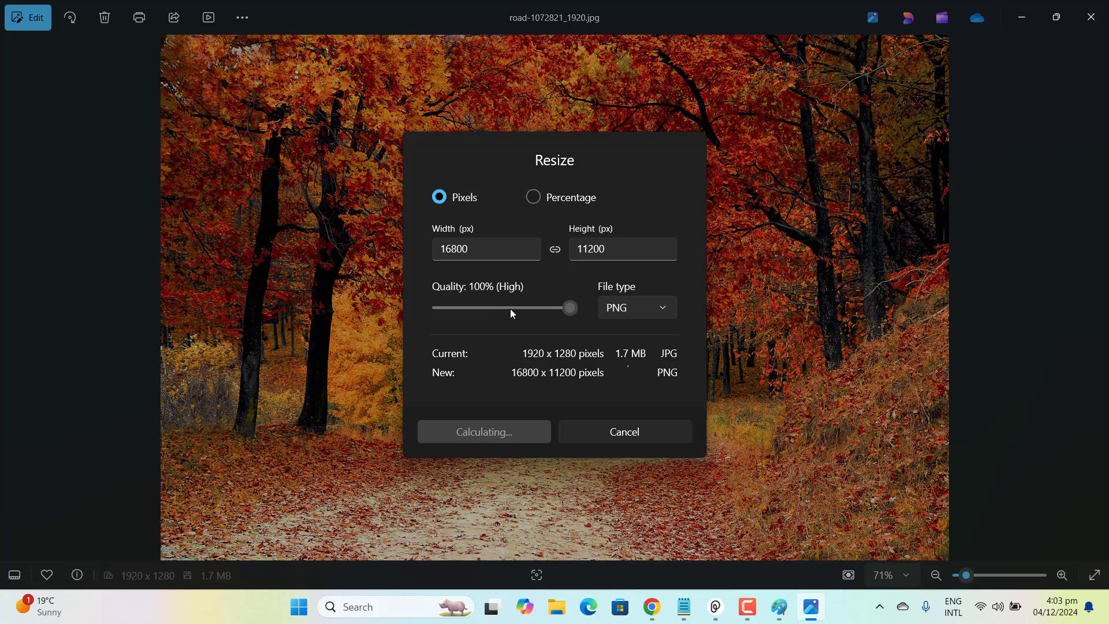
left_click(496, 250)
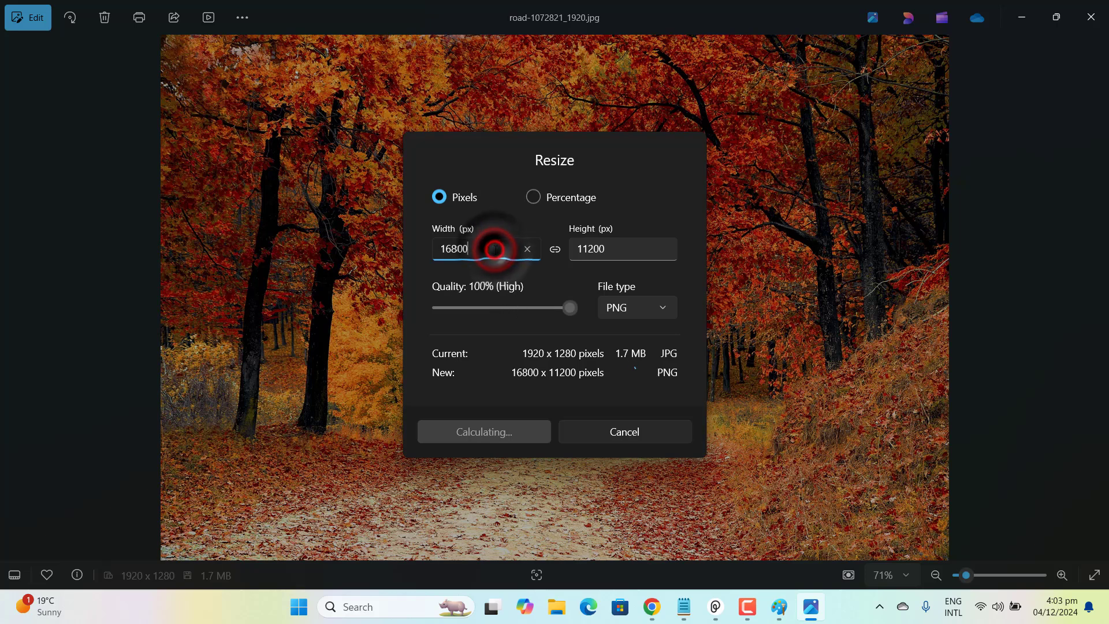
left_click(504, 220)
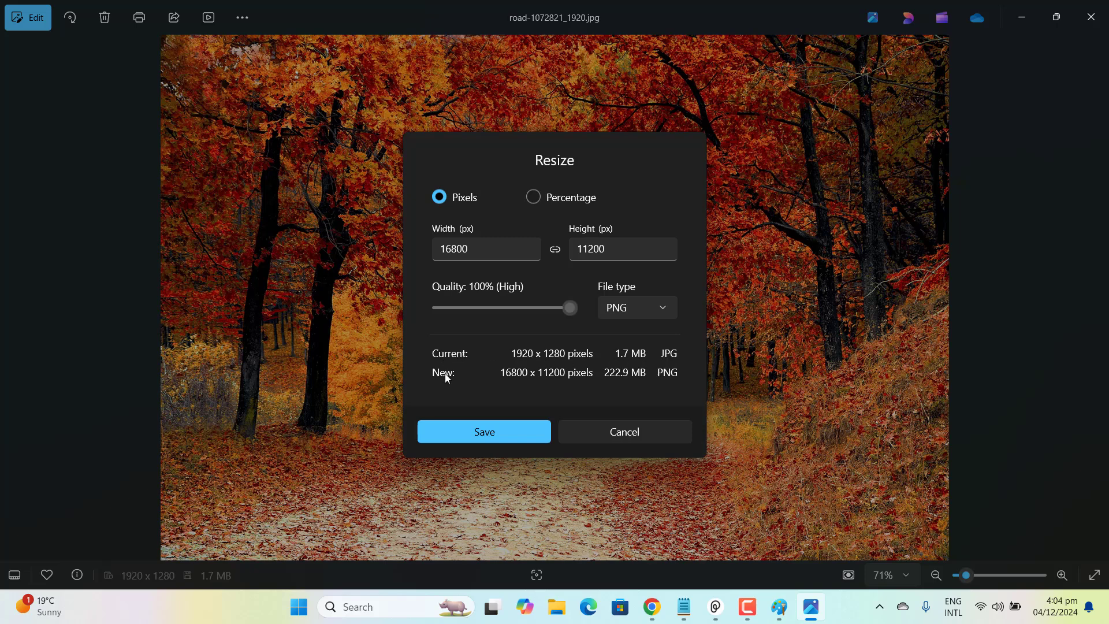
- Save the resized PNG to the desktop as road-1072821_1920-photos
left_click(476, 436)
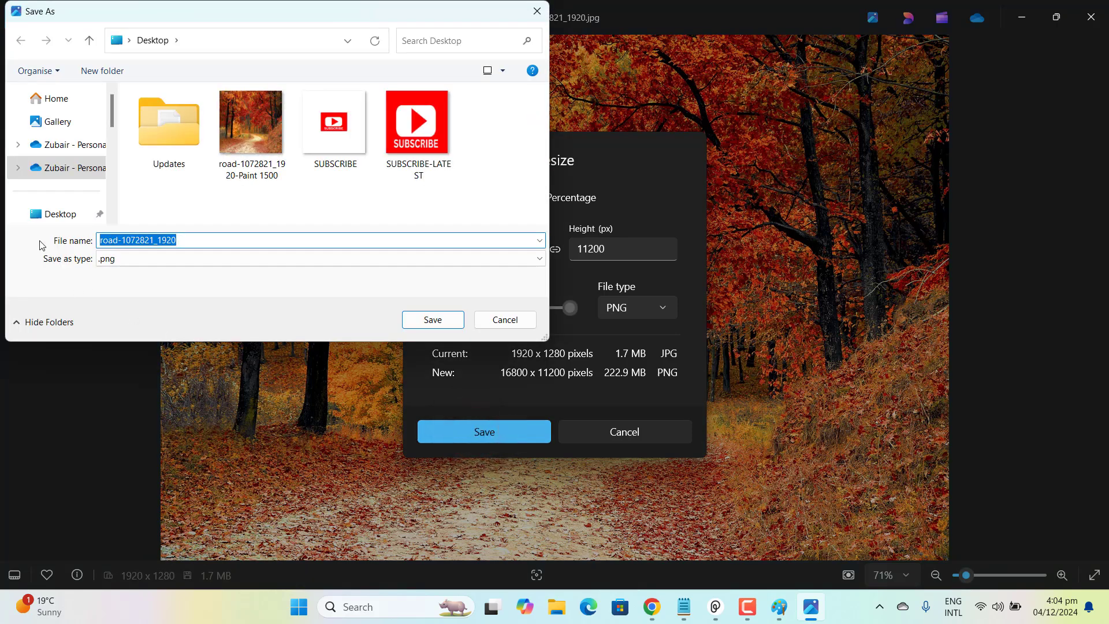
left_click(307, 240)
type("-photos")
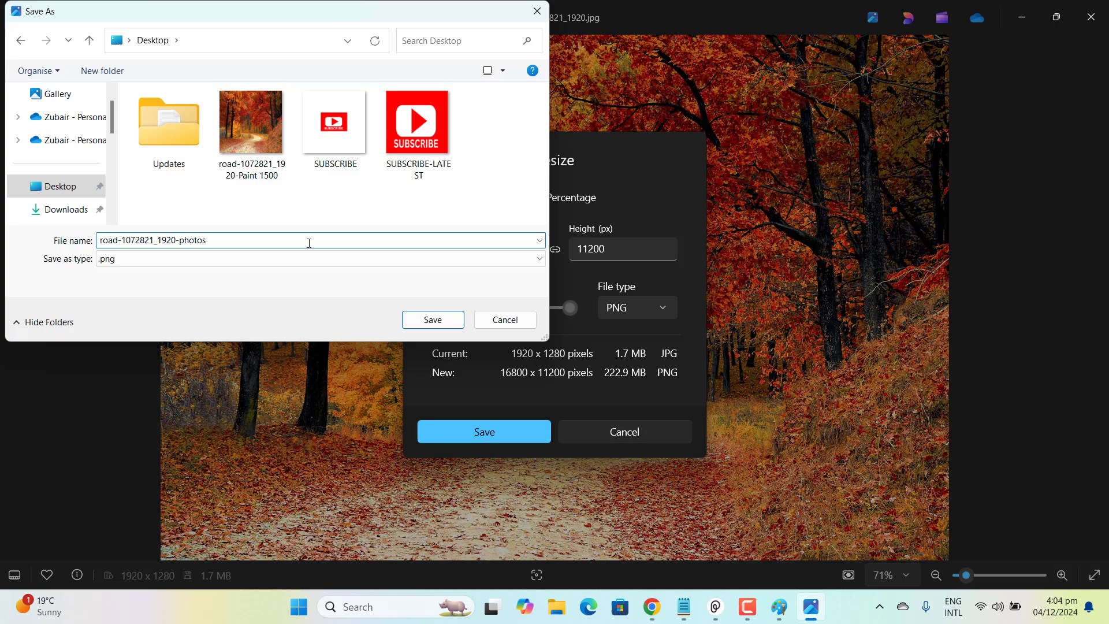
left_click(426, 328)
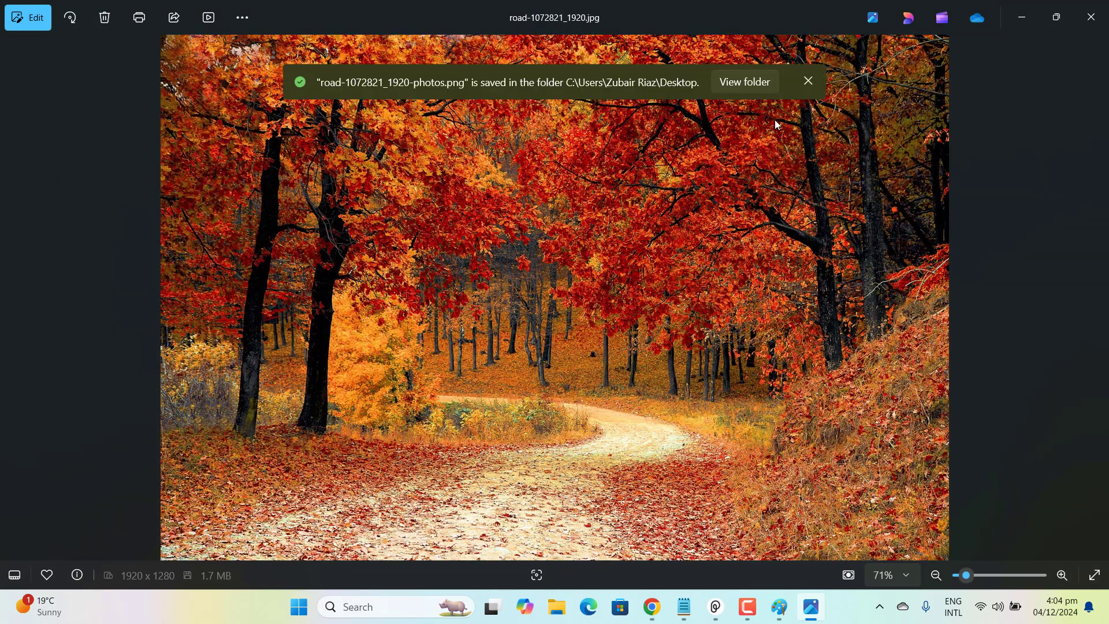
- Minimise Photos and refresh the desktop to show the new file
left_click(1021, 18)
left_click(554, 231)
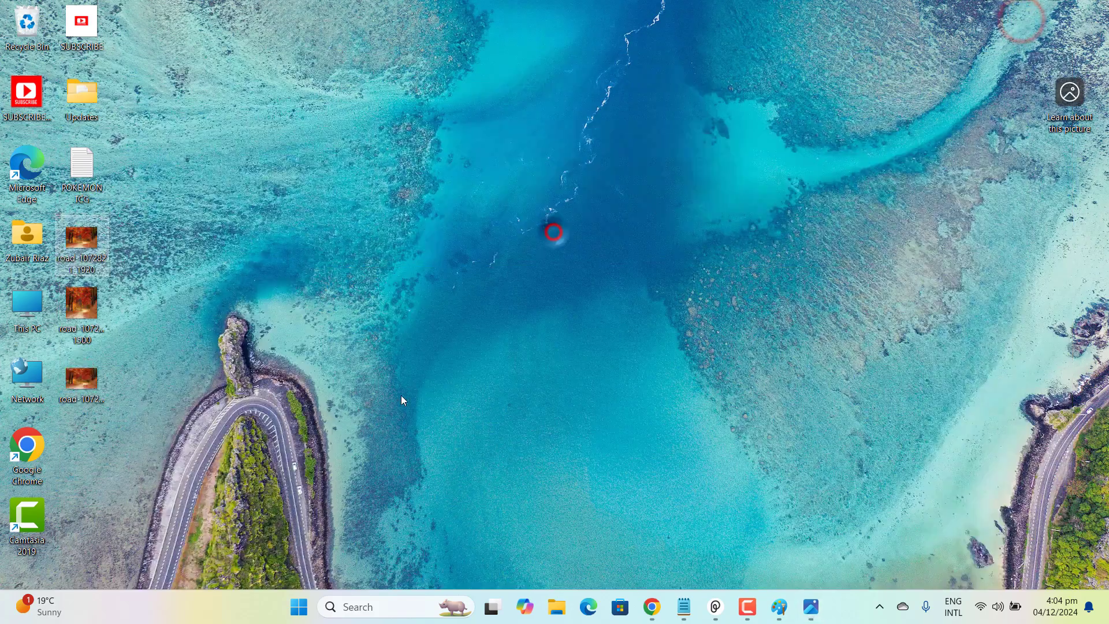
right_click(217, 347)
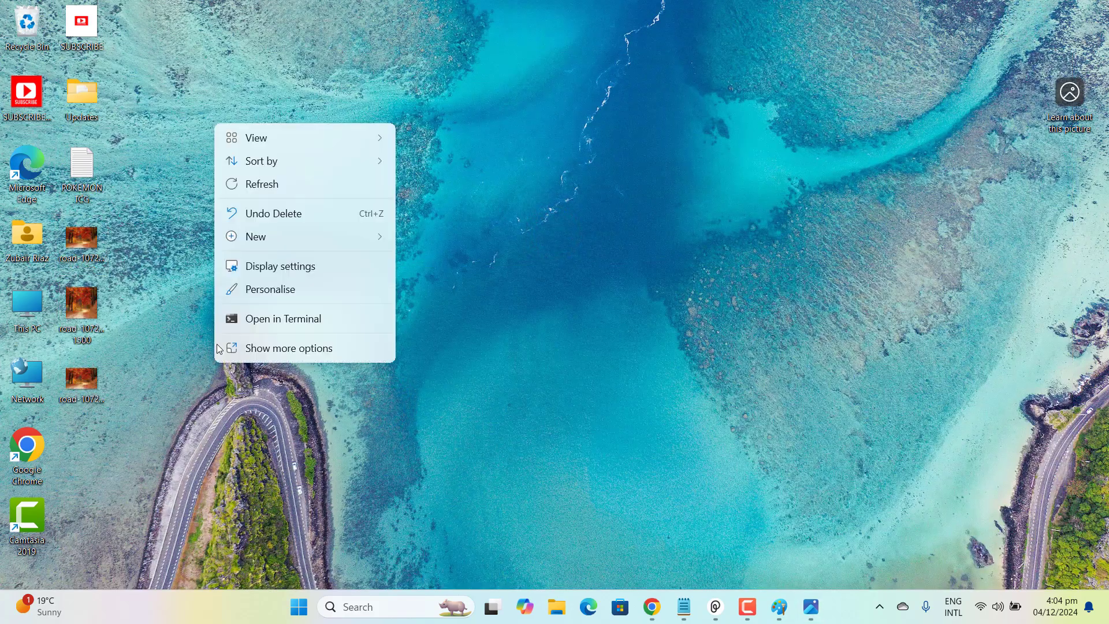
left_click(269, 178)
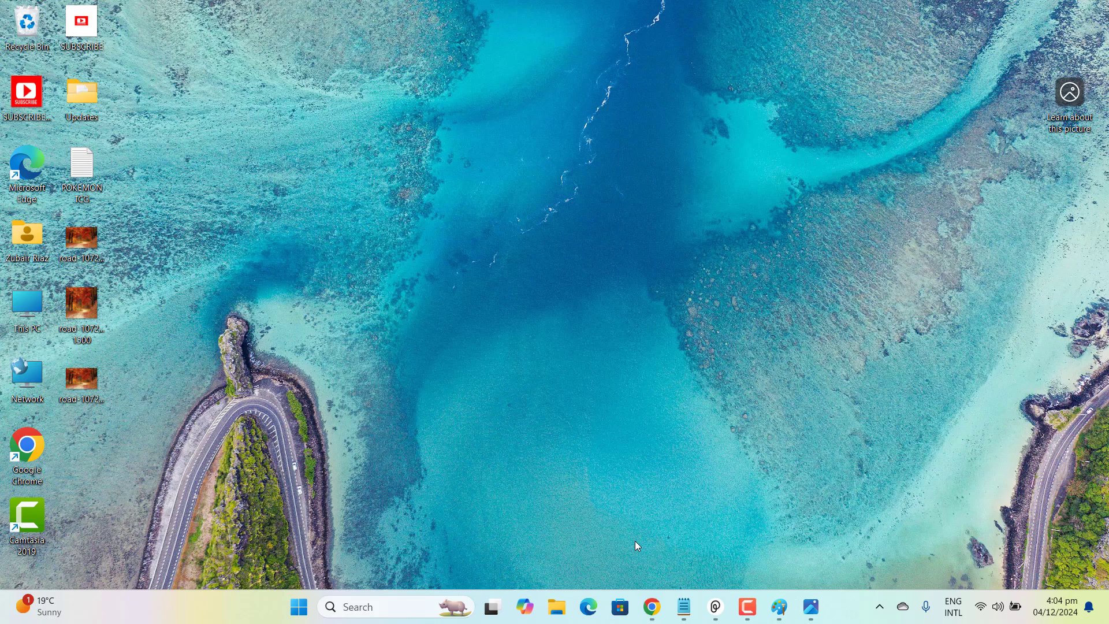
- Restore Photos and open Resize image with the quality slider raised to 82%
left_click(812, 607)
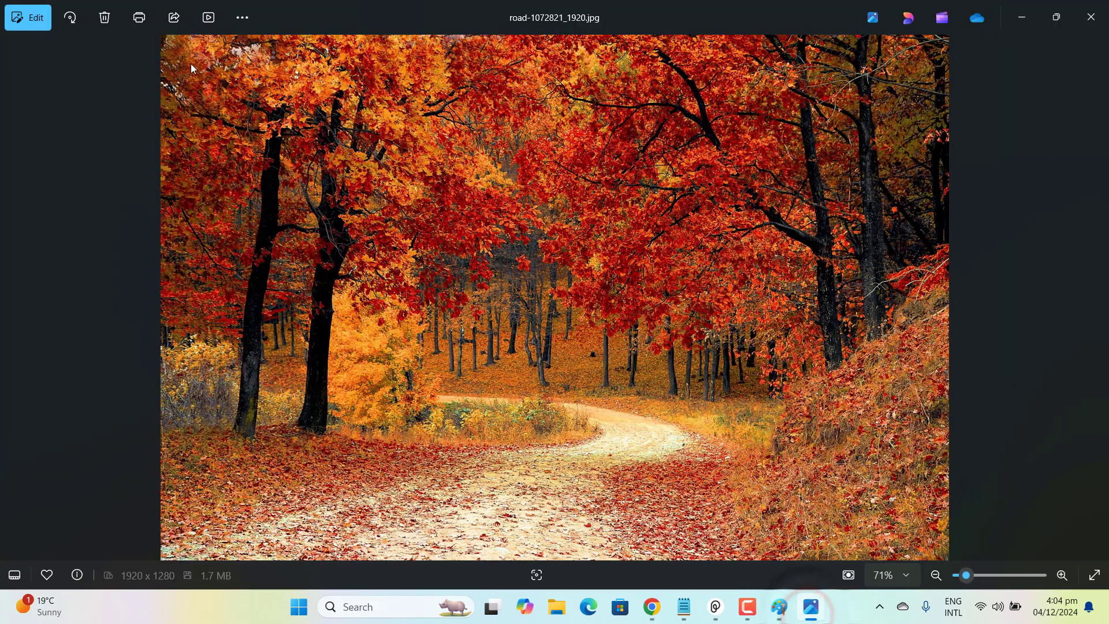
left_click(242, 19)
left_click(140, 116)
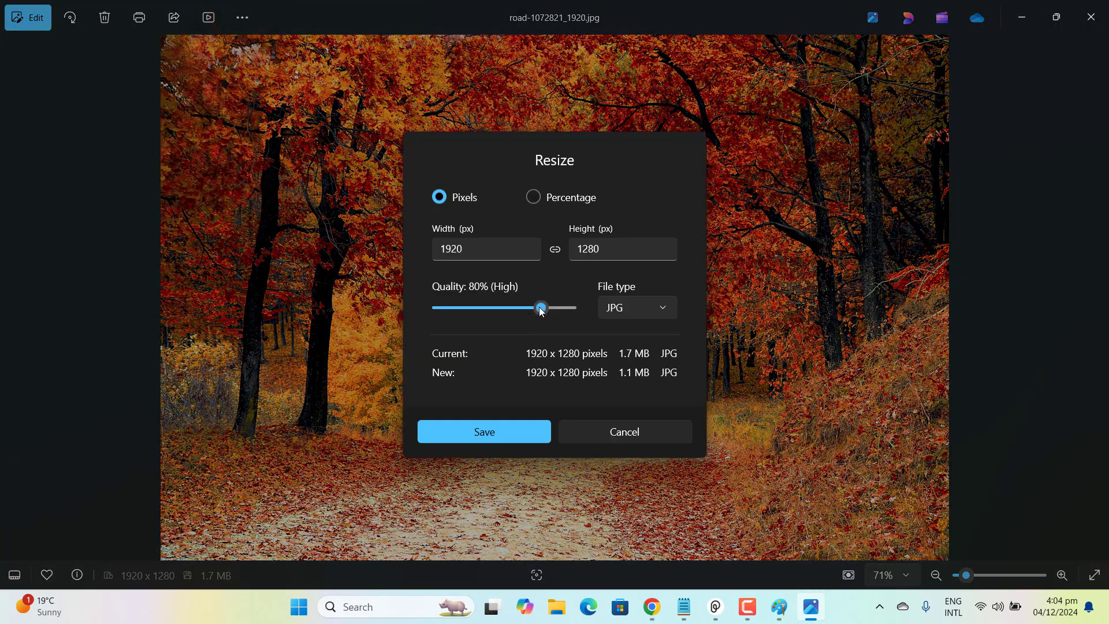
left_click(539, 310)
mouse_move(539, 310)
left_mouse_down()
mouse_move(477, 315)
mouse_move(543, 309)
left_mouse_up()
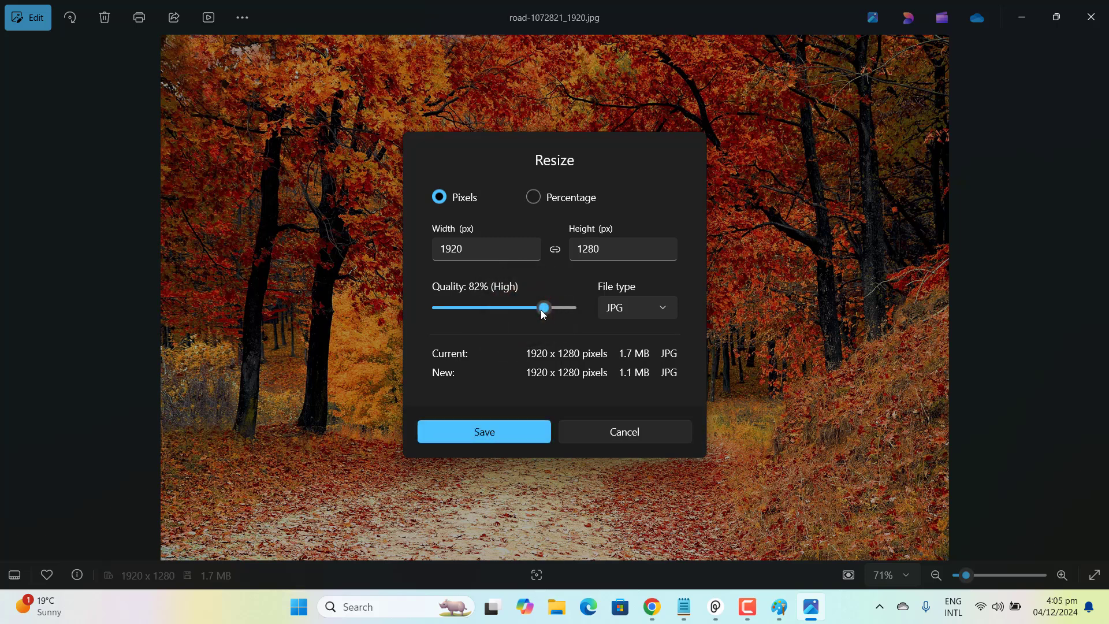